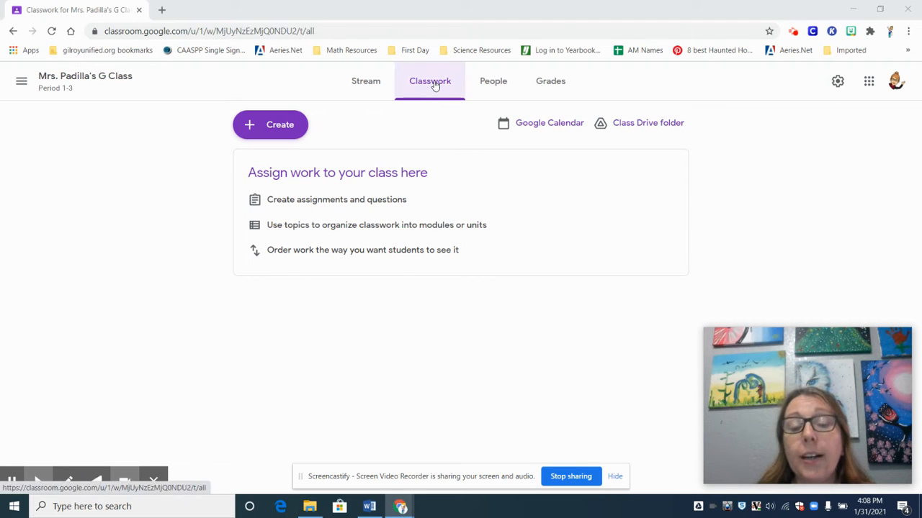
# - Create a new assignment in the class's classwork and title it "Hw 2"
pyautogui.click(286, 130)
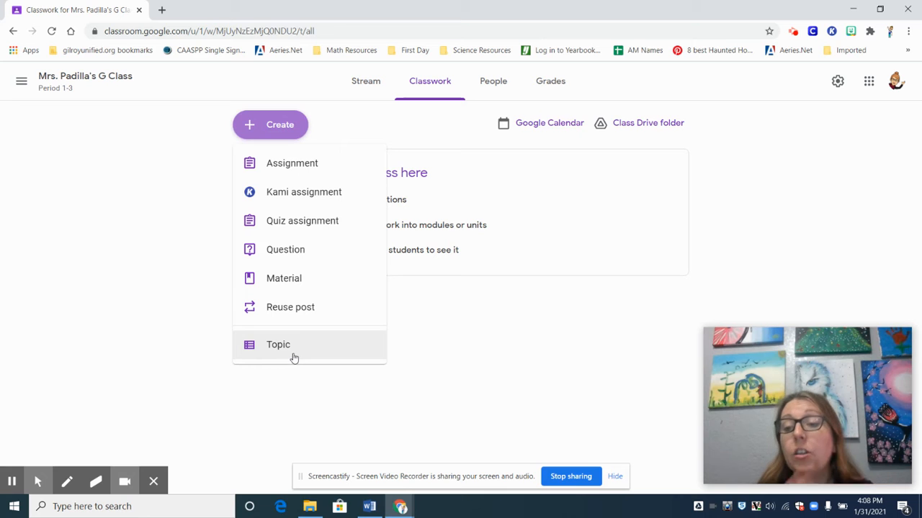
pyautogui.click(274, 163)
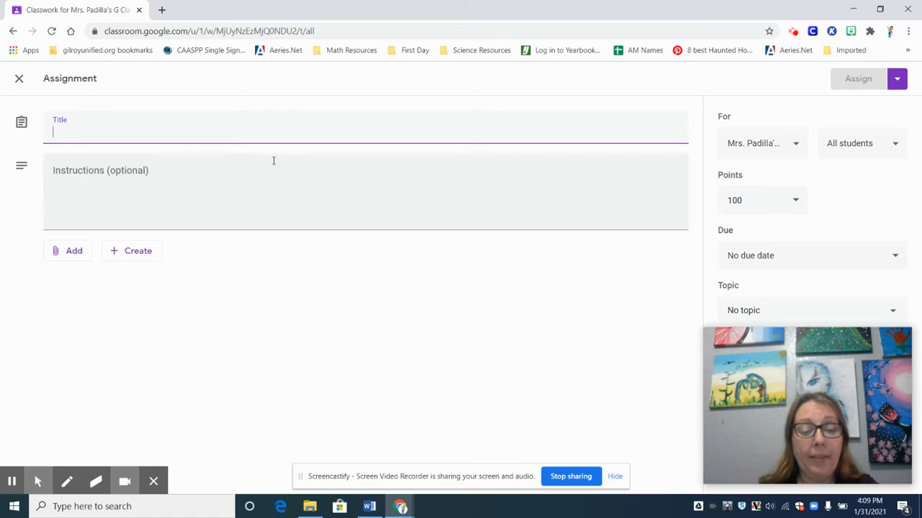
pyautogui.write('Hw')
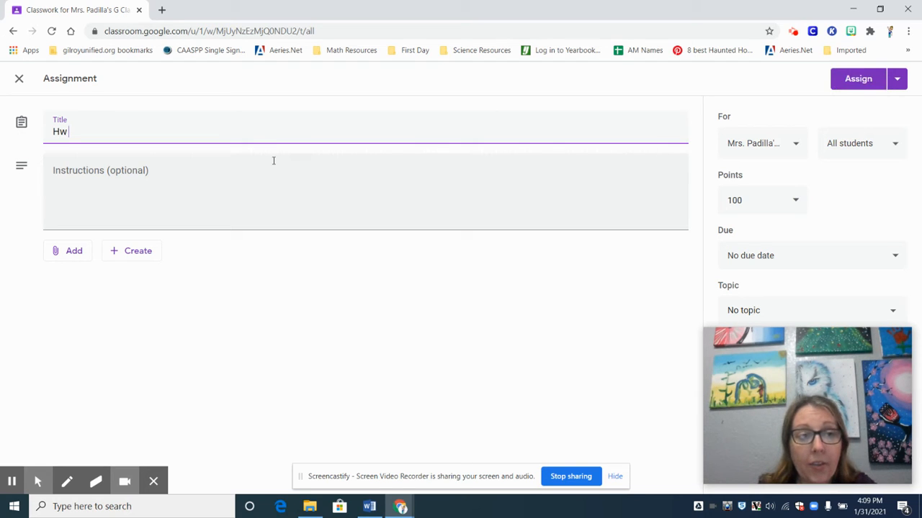
pyautogui.write(' 2')
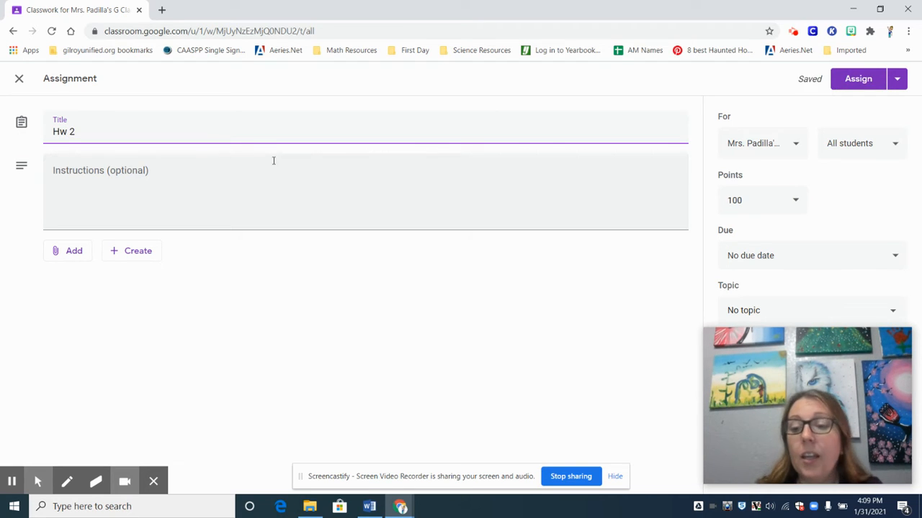
# - Enter the assignment instructions "Please show all work for problems 1-5"
pyautogui.click(222, 196)
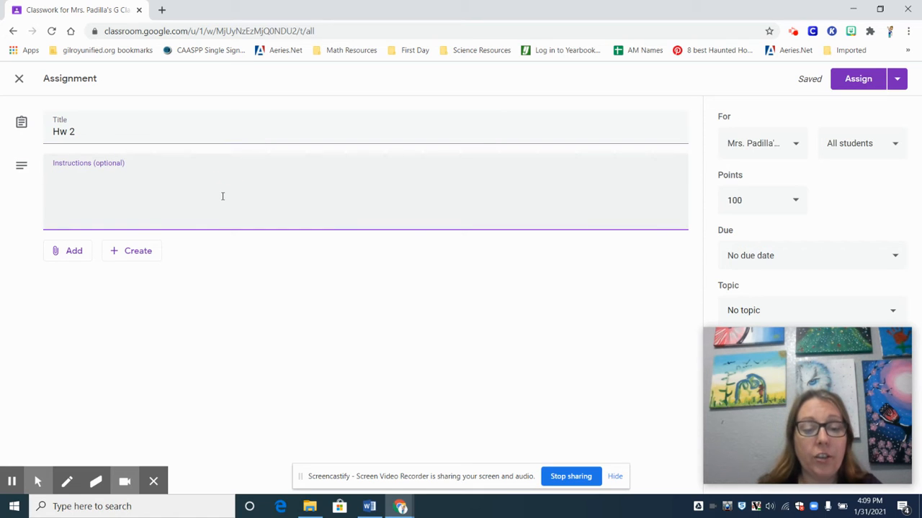
pyautogui.write('PLeas')
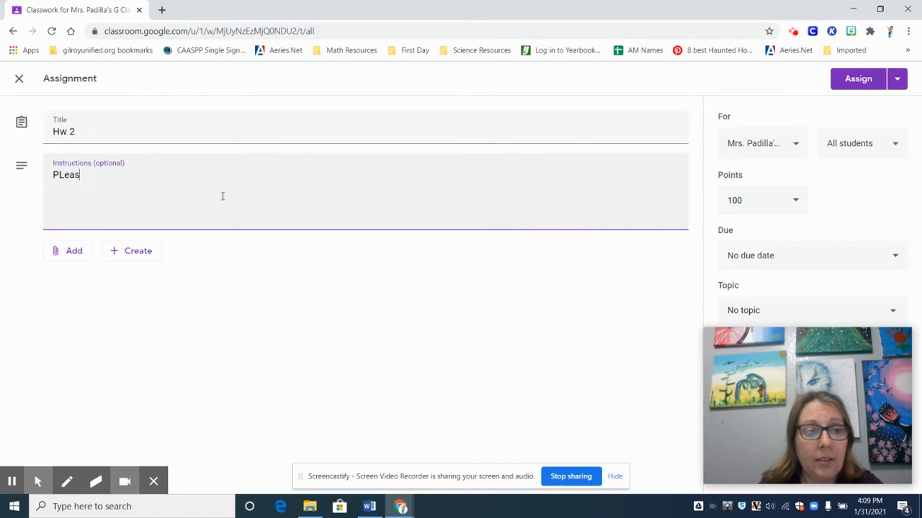
pyautogui.write('elease show a')
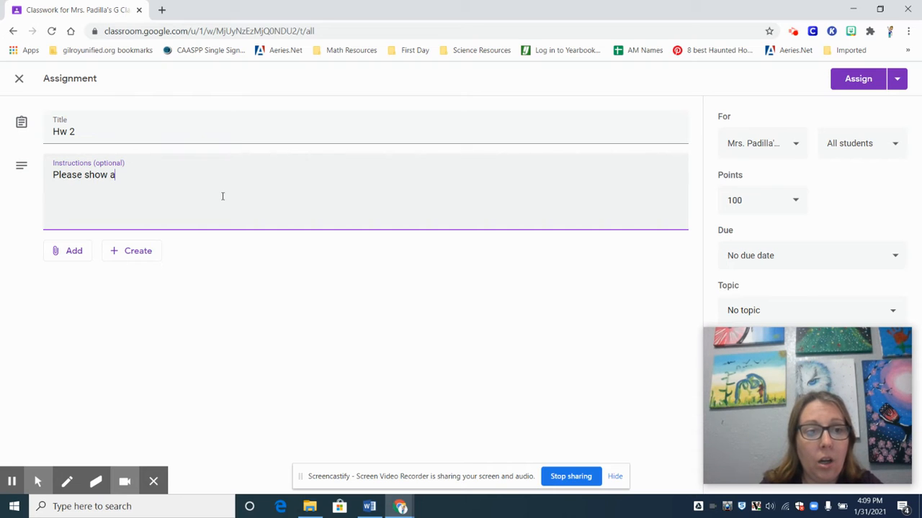
pyautogui.write('ll work fo')
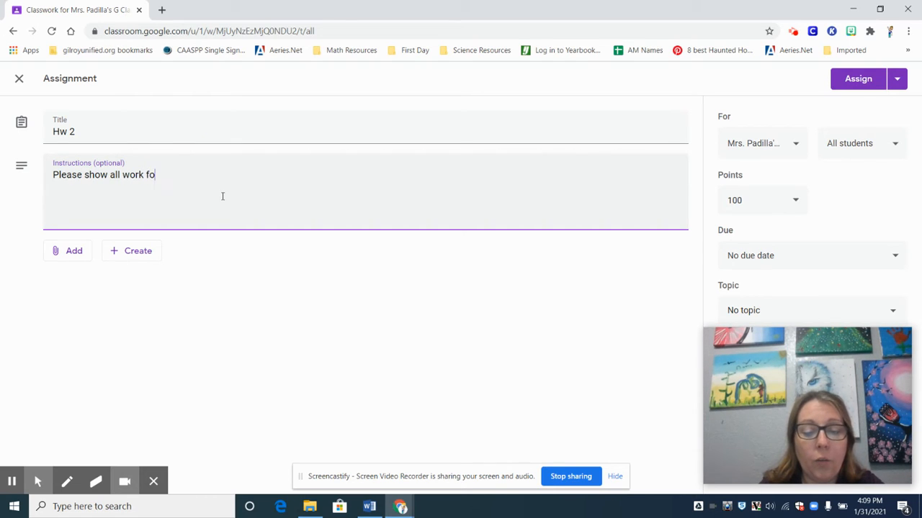
pyautogui.write('r problems')
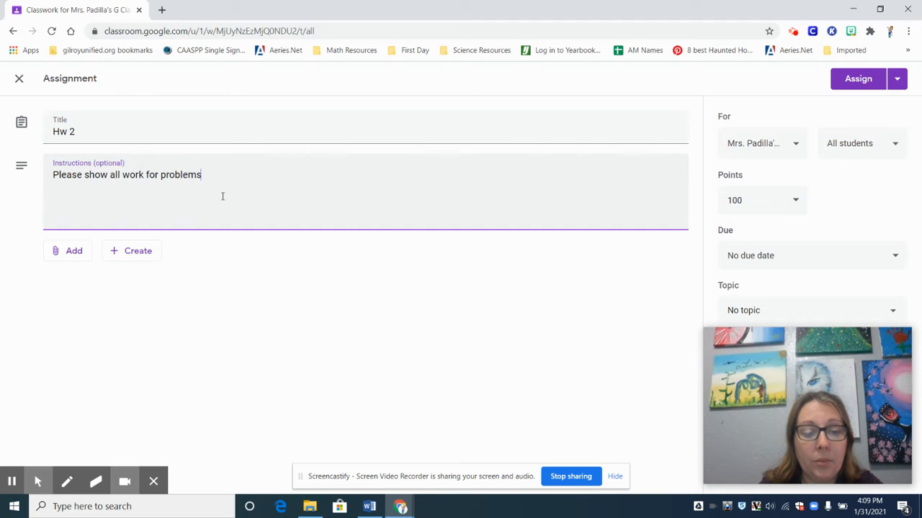
pyautogui.write(' 1-5')
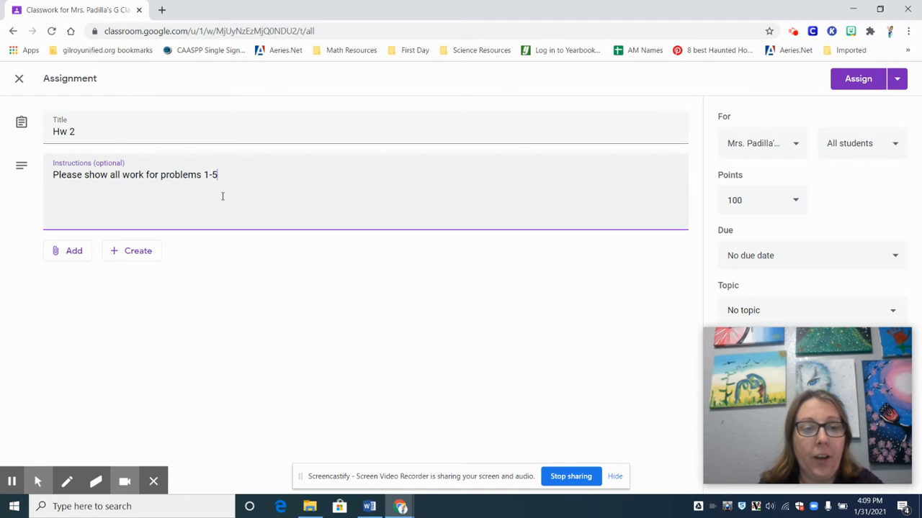
pyautogui.click(74, 252)
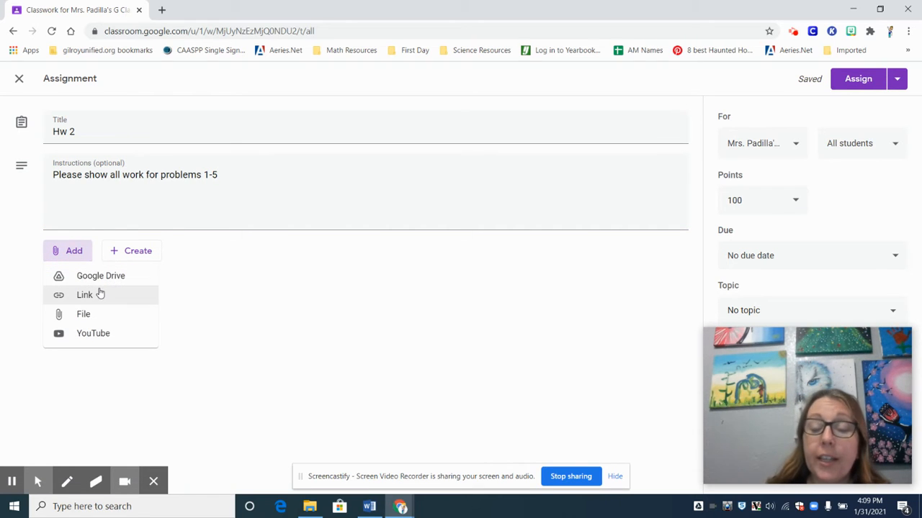
pyautogui.click(97, 313)
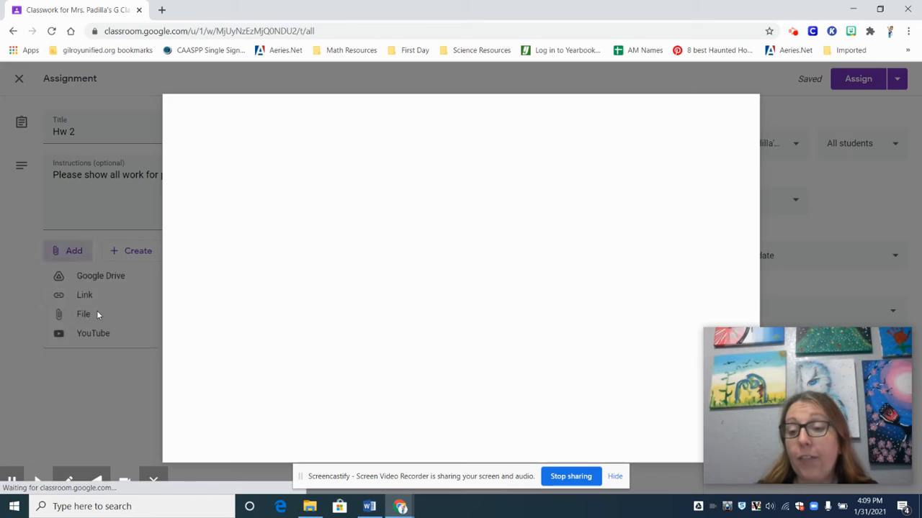
pyautogui.click(738, 116)
# - Attach the teacher's "Meet the Teacher" letter from the recent Google Drive files to the assignment
pyautogui.click(75, 253)
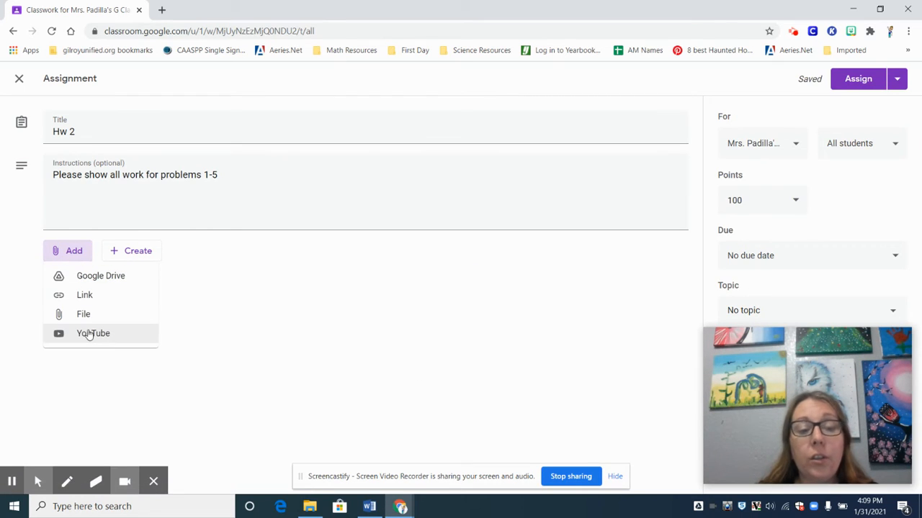
pyautogui.click(112, 278)
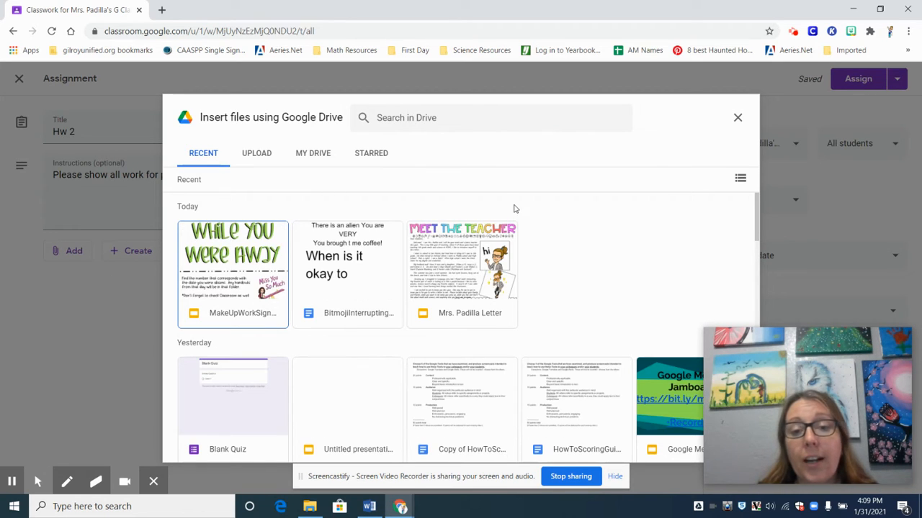
pyautogui.click(468, 257)
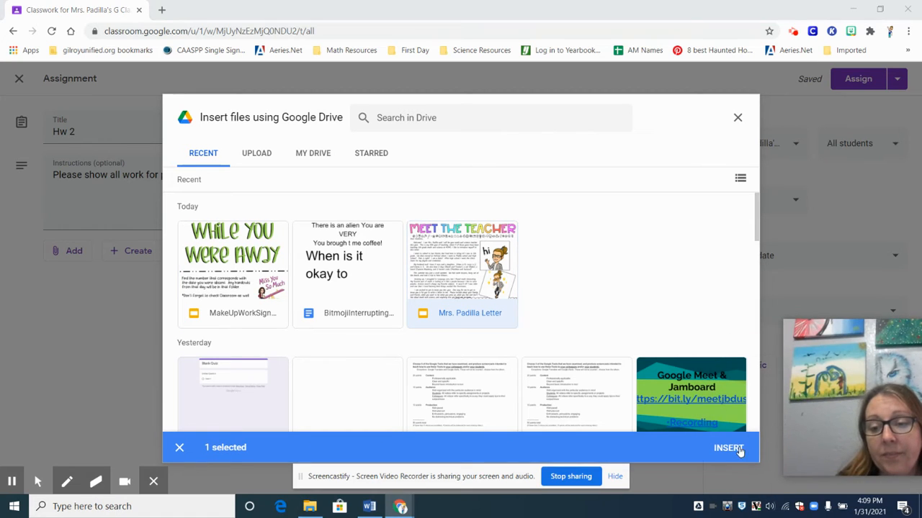
pyautogui.click(726, 448)
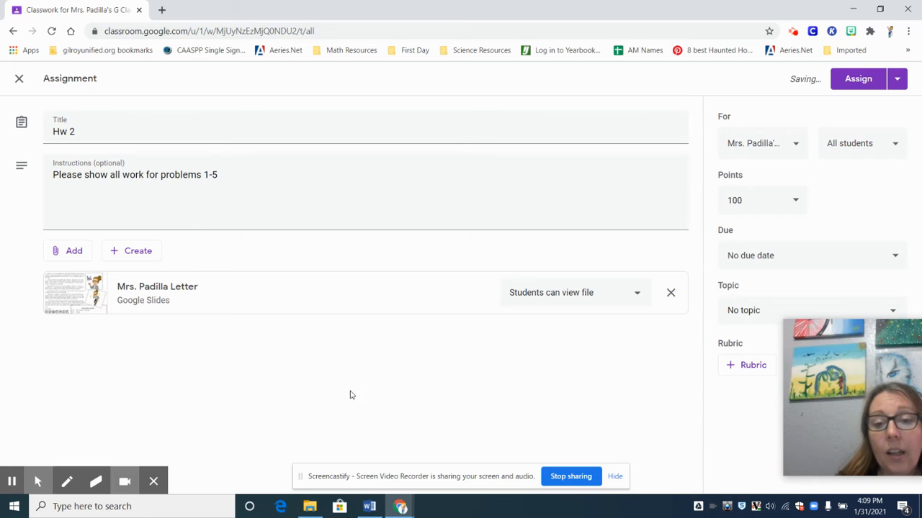
# - Set the attached letter's student access to "Make a copy for each student"
pyautogui.click(606, 295)
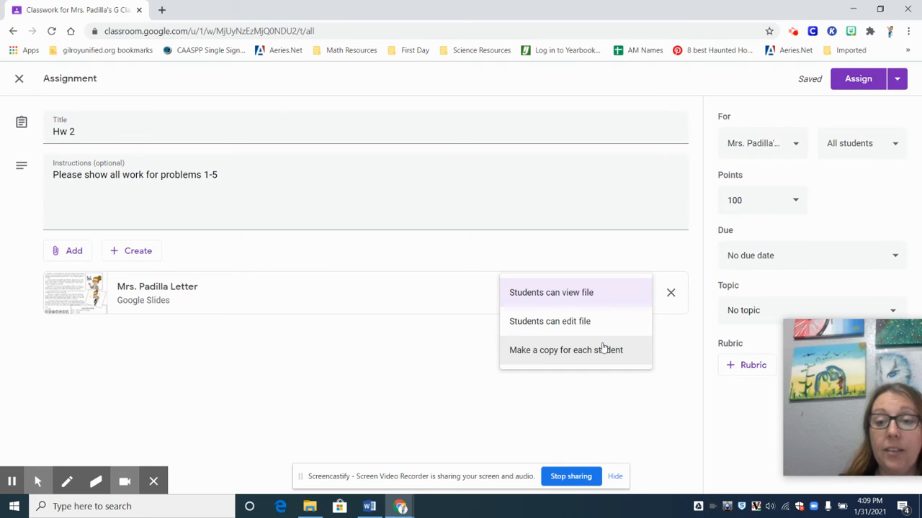
pyautogui.click(577, 298)
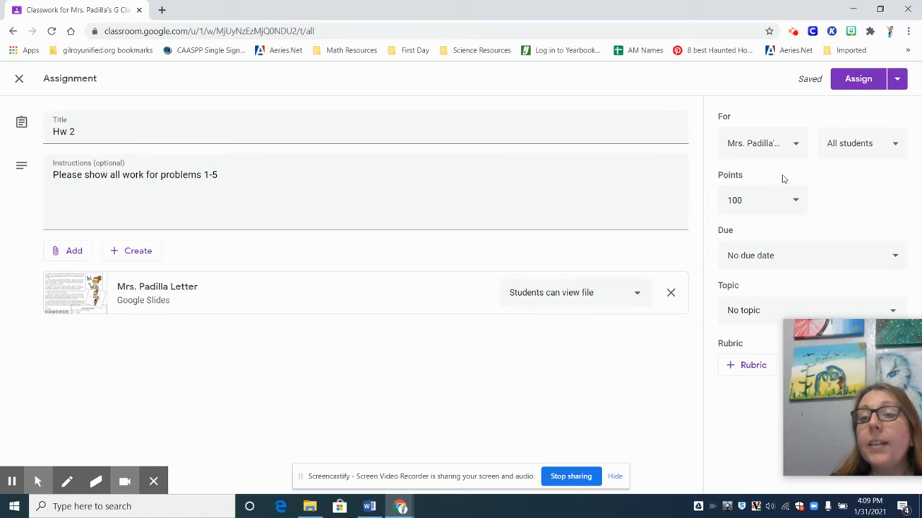
pyautogui.click(618, 295)
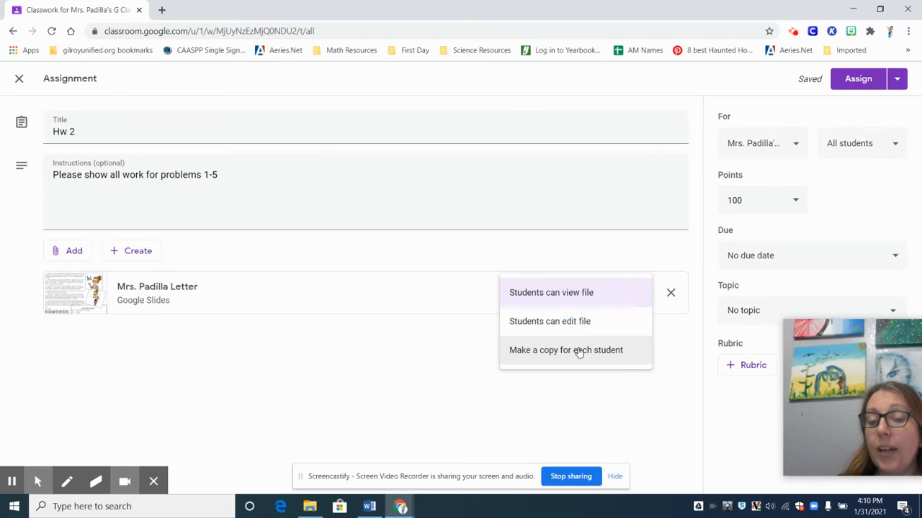
pyautogui.click(578, 350)
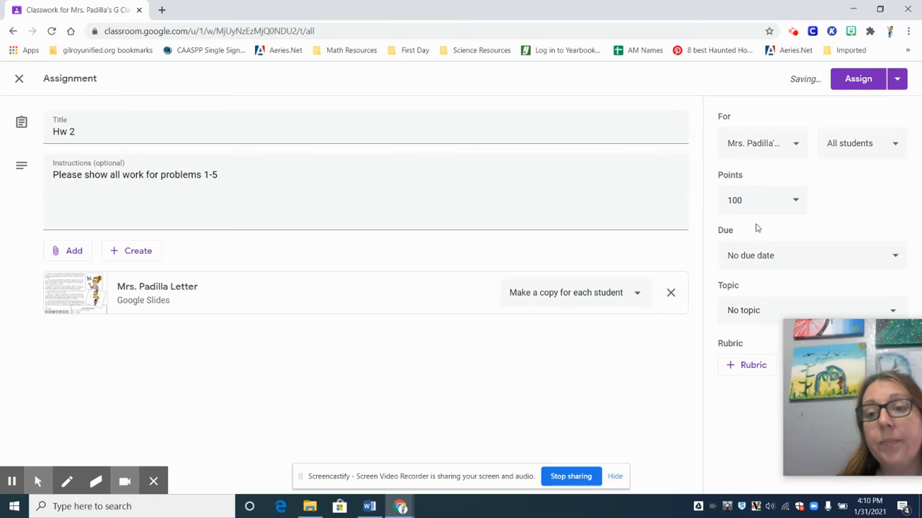
# - Check which students receive the assignment and set its points to 10
pyautogui.click(866, 143)
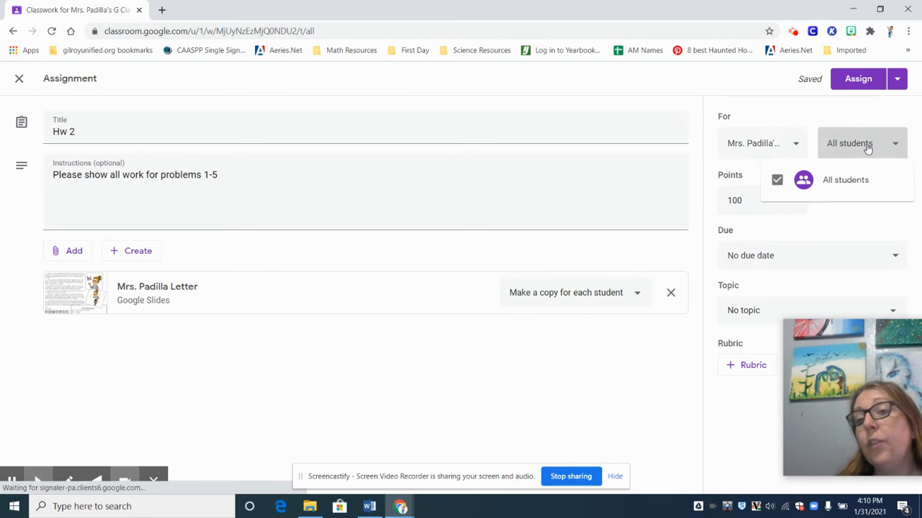
pyautogui.click(867, 146)
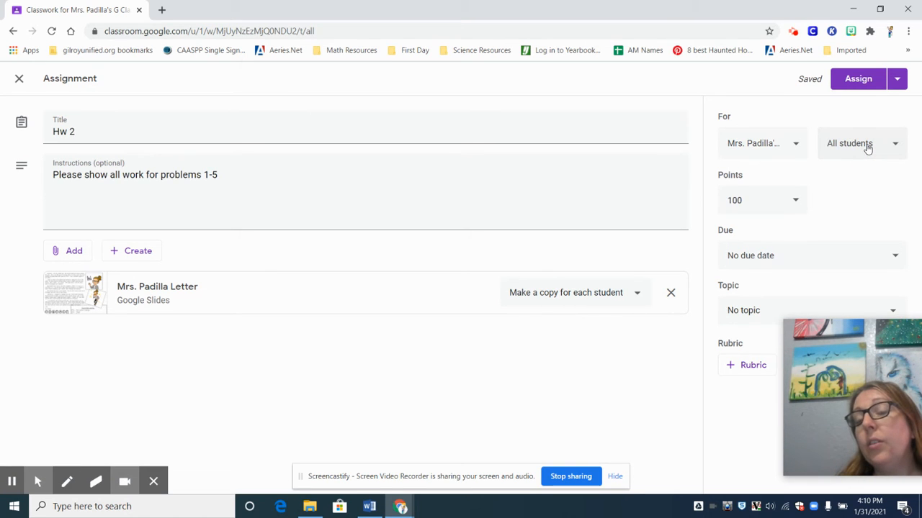
pyautogui.click(759, 203)
pyautogui.press('BackSpace')
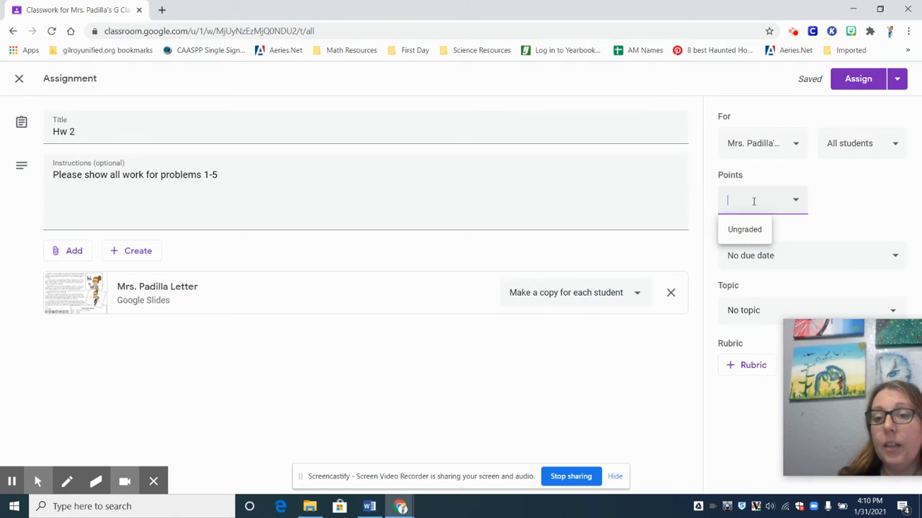
# - Set the assignment's due date to Feb 2, 2021, at 11:59 PM
pyautogui.click(798, 263)
pyautogui.click(793, 308)
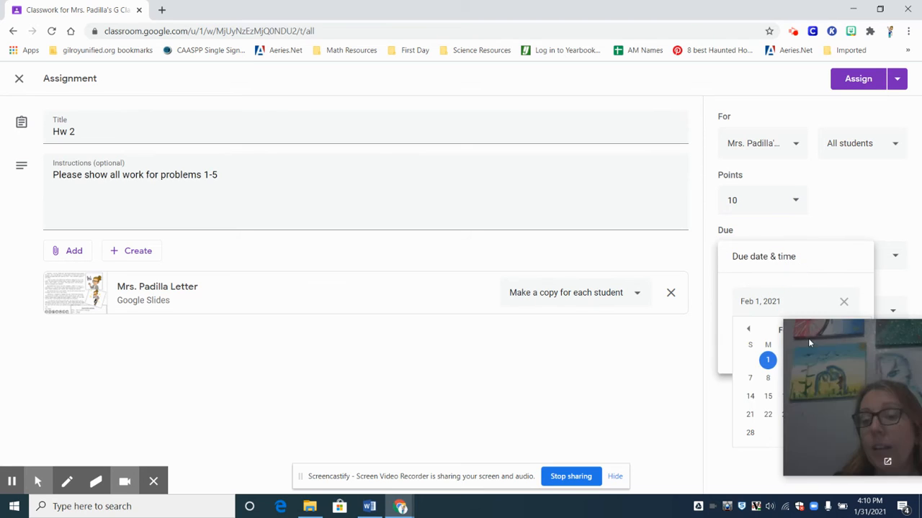
pyautogui.click(787, 360)
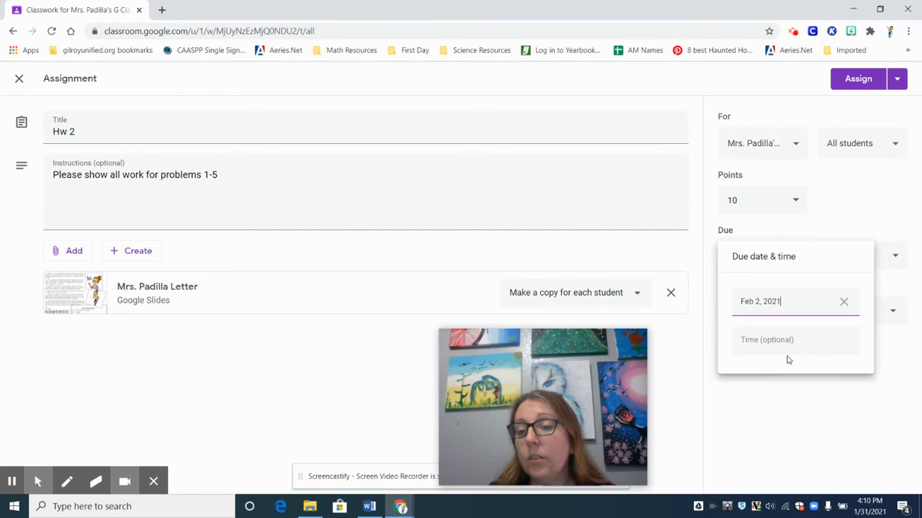
pyautogui.click(774, 344)
pyautogui.click(787, 408)
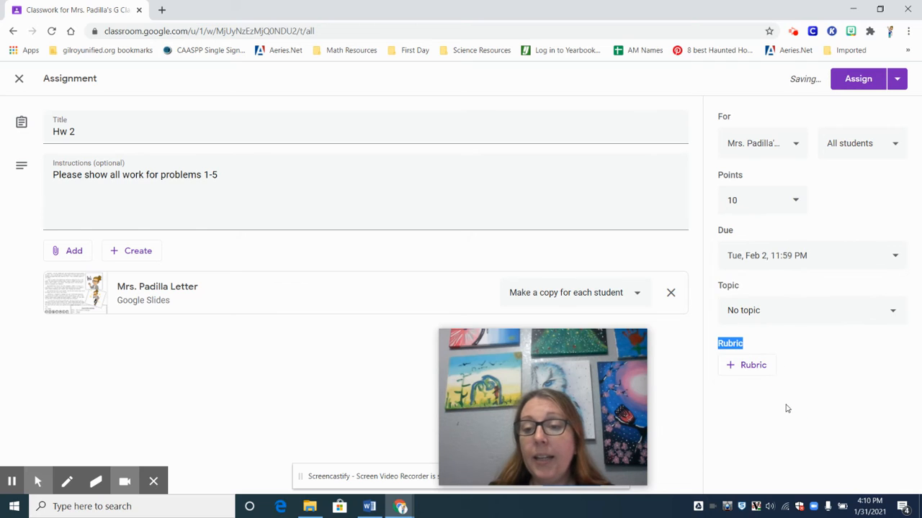
# - Put the assignment under a new topic named "Week 1" and assign it to the class
pyautogui.click(772, 317)
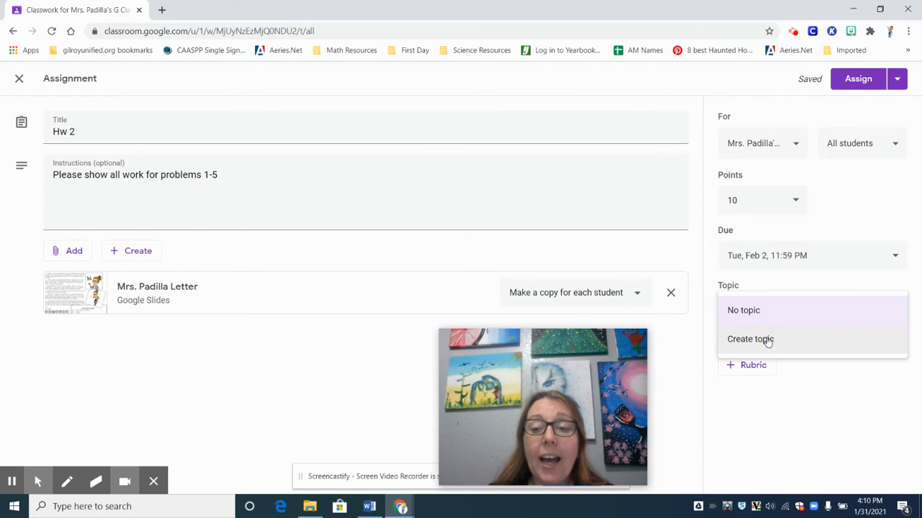
pyautogui.click(768, 340)
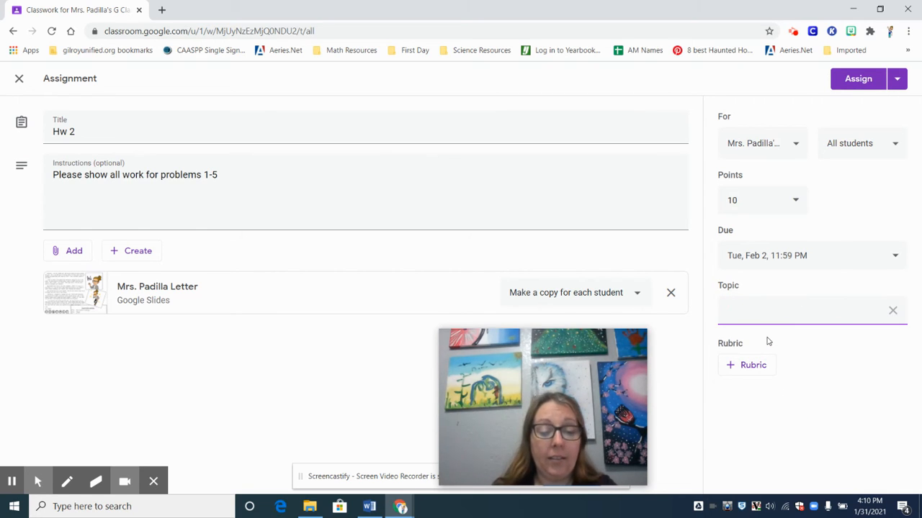
pyautogui.write('Week 1')
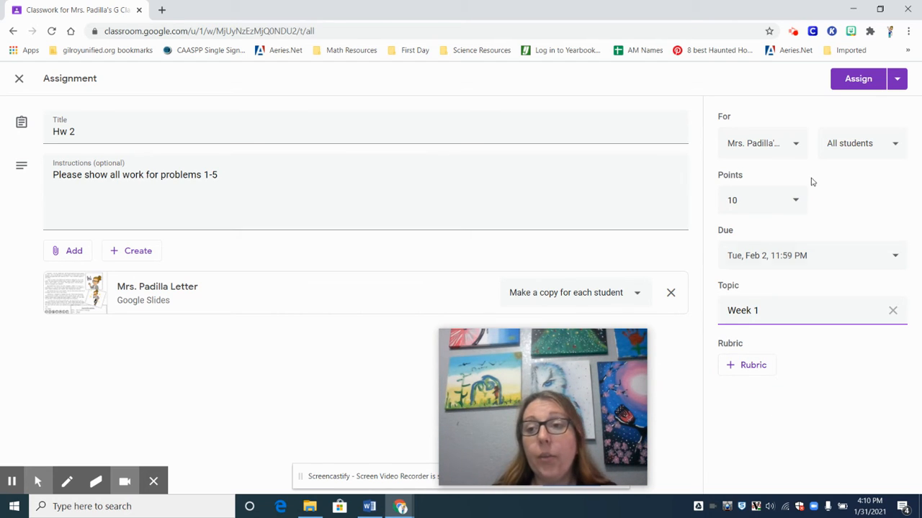
pyautogui.click(900, 81)
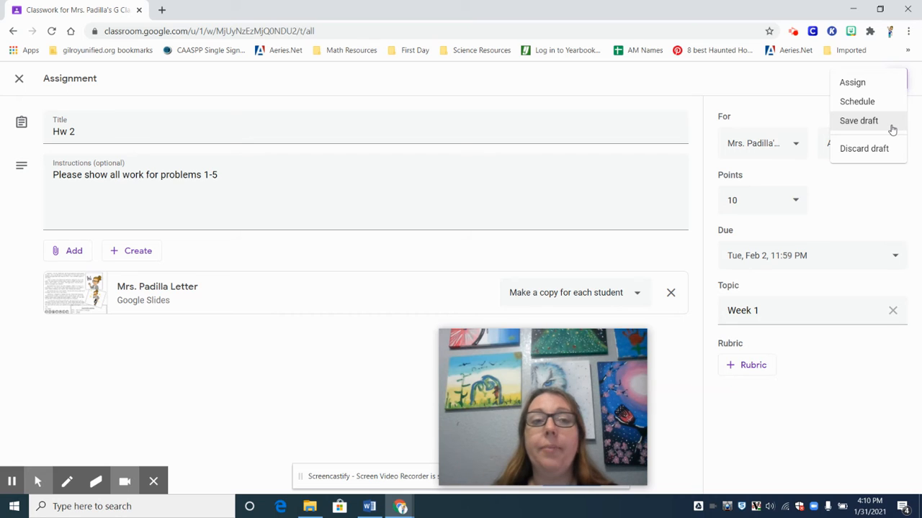
pyautogui.click(881, 85)
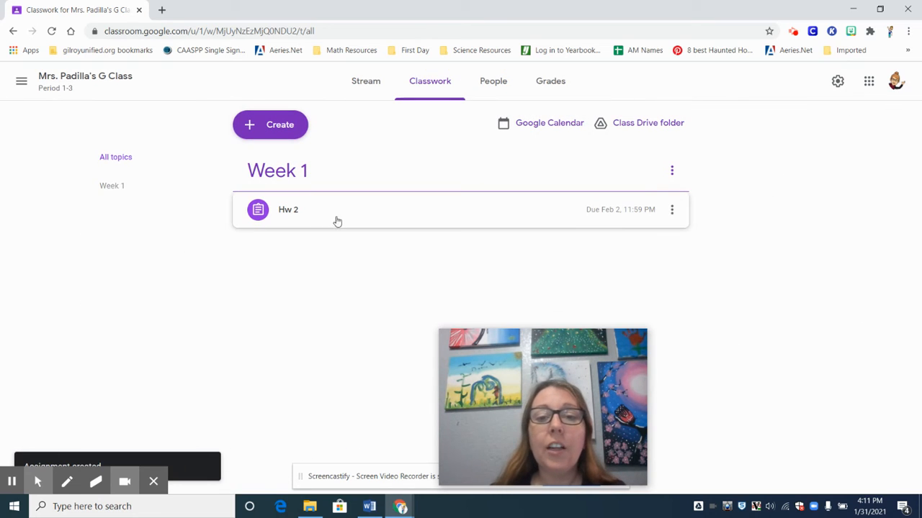
pyautogui.click(278, 127)
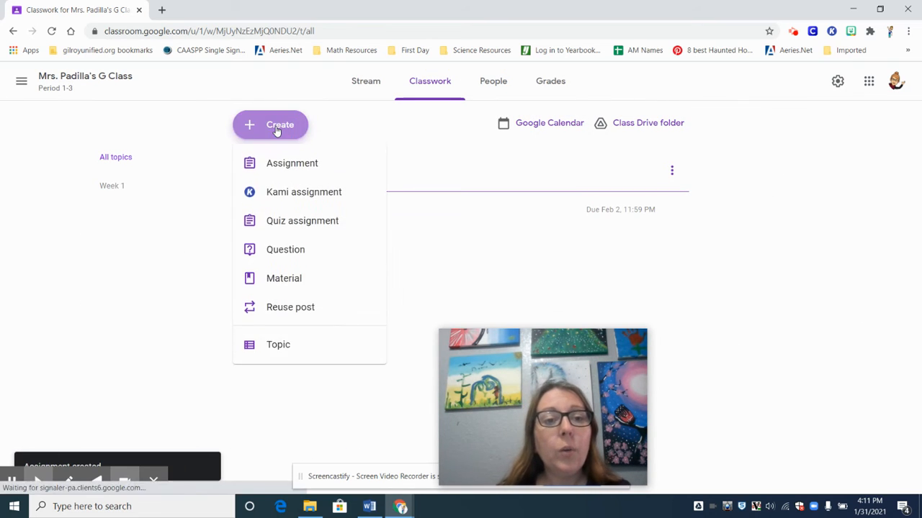
pyautogui.click(288, 229)
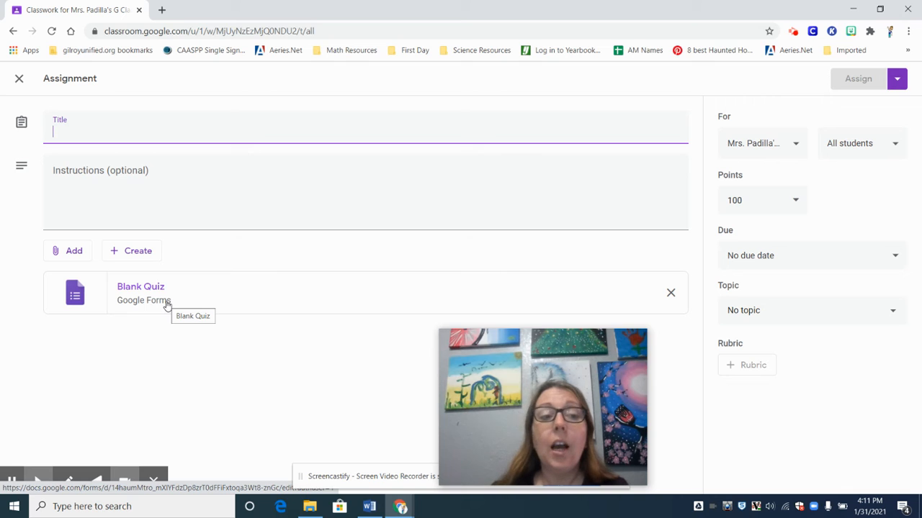
pyautogui.click(74, 253)
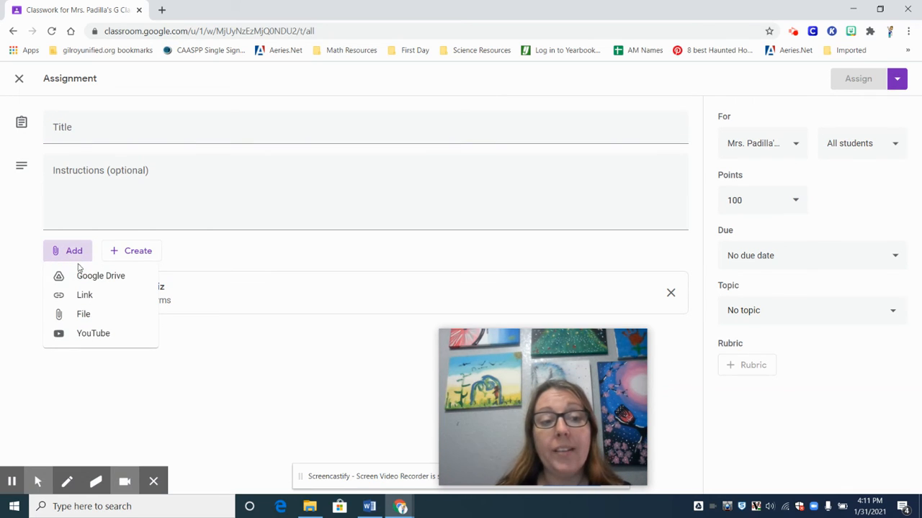
pyautogui.click(84, 279)
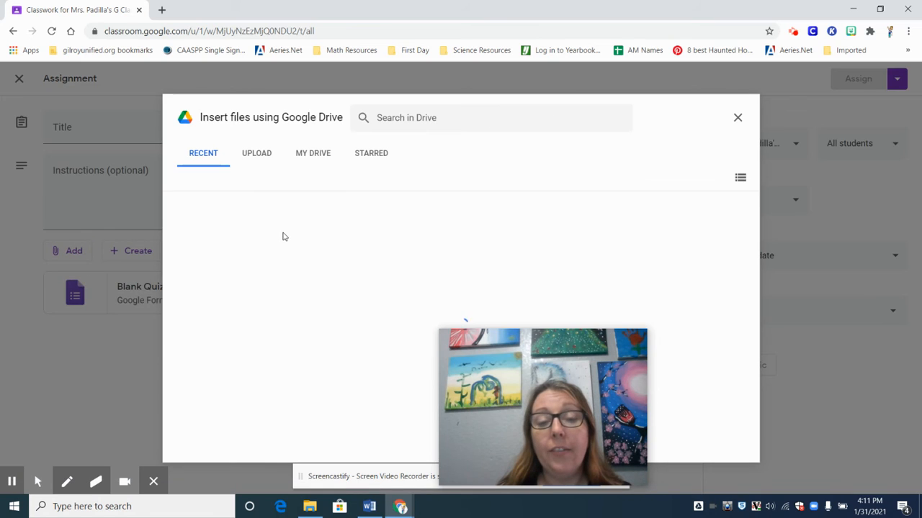
pyautogui.click(737, 118)
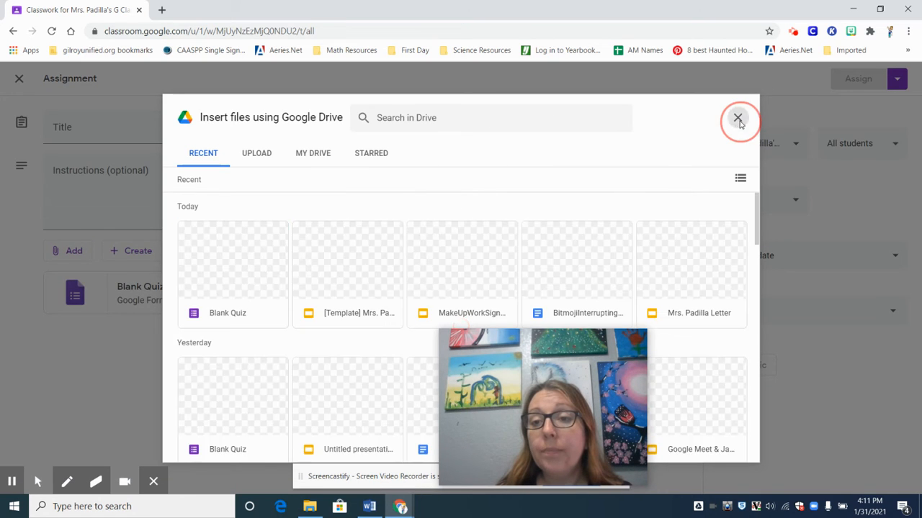
pyautogui.click(69, 251)
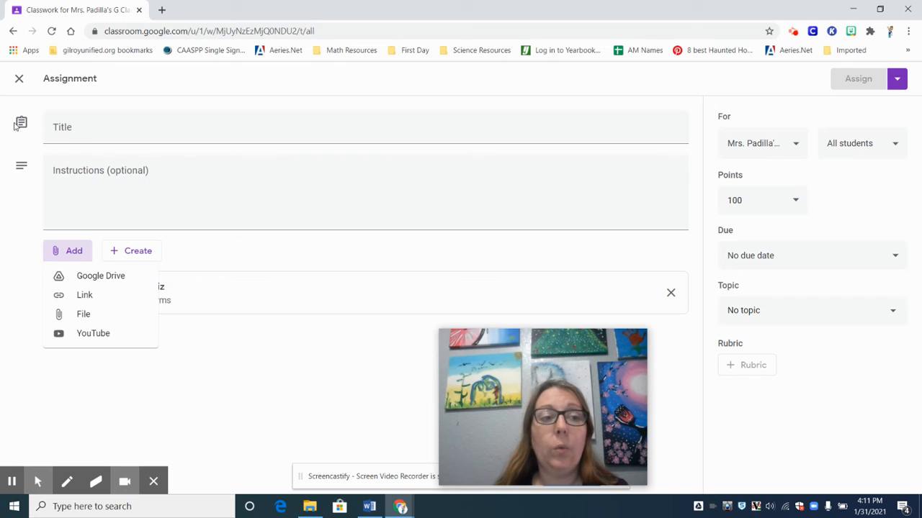
pyautogui.click(19, 79)
pyautogui.click(19, 79)
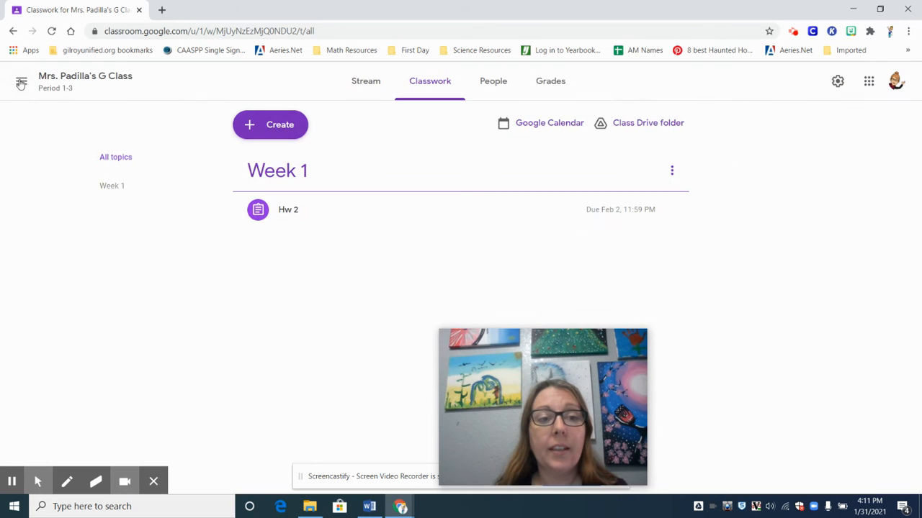
# - Create a short-answer question reading "How was your weekend?" and dismiss the classwork ordering tip
pyautogui.click(269, 137)
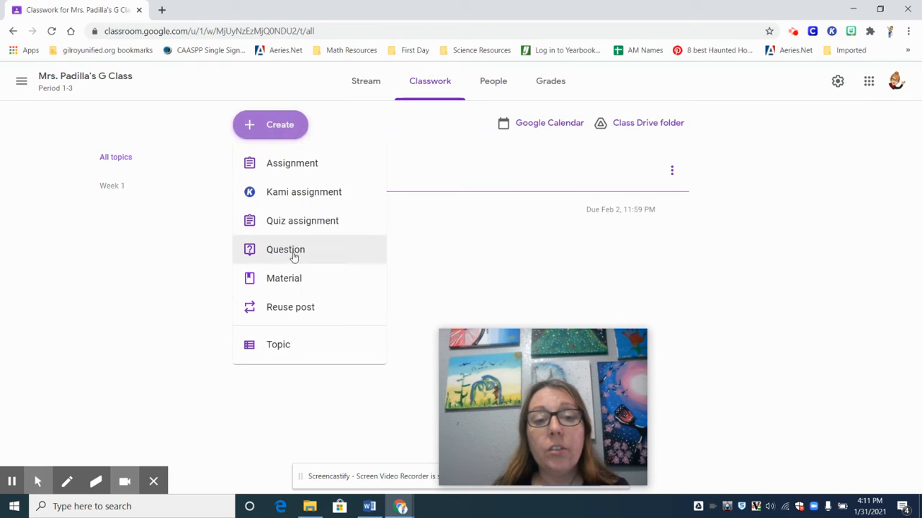
pyautogui.click(294, 255)
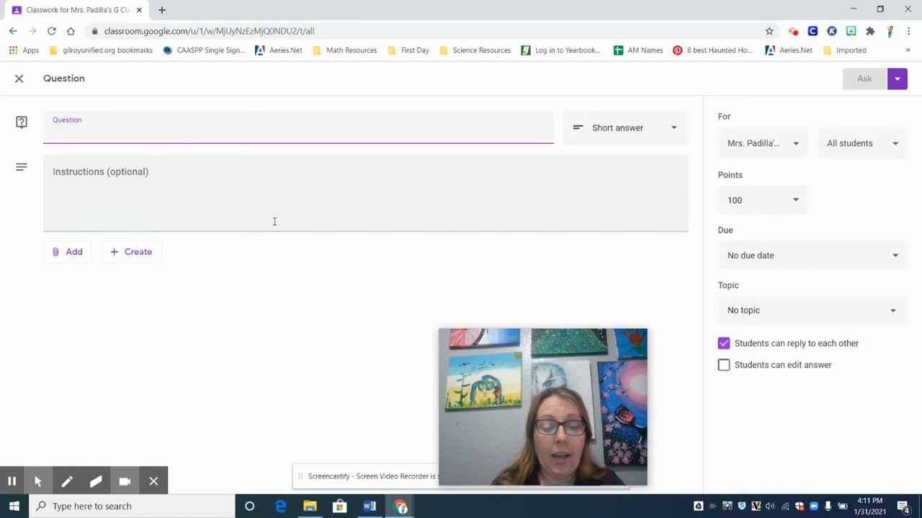
pyautogui.write('How was ')
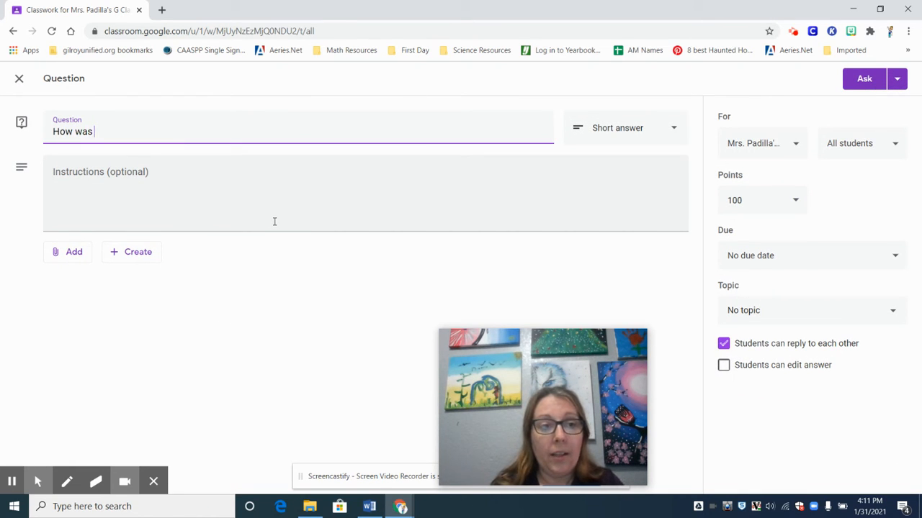
pyautogui.write('your weekend?')
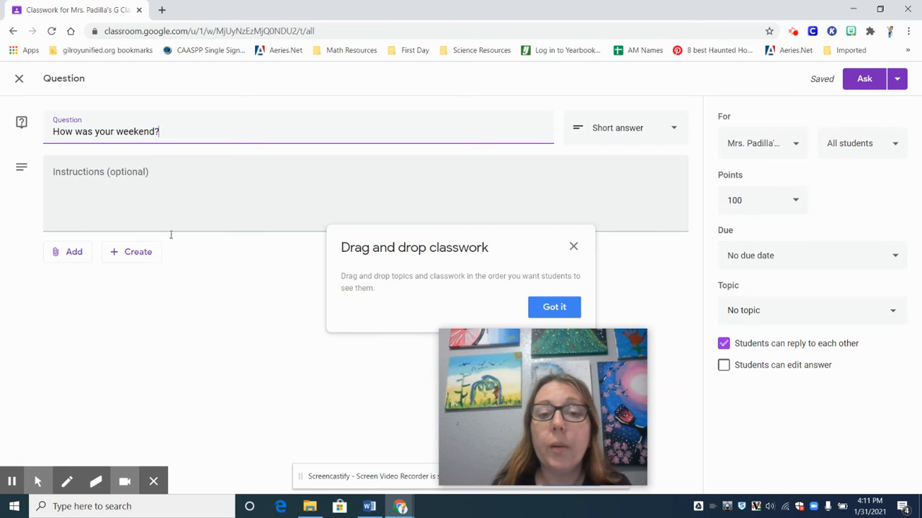
pyautogui.click(573, 248)
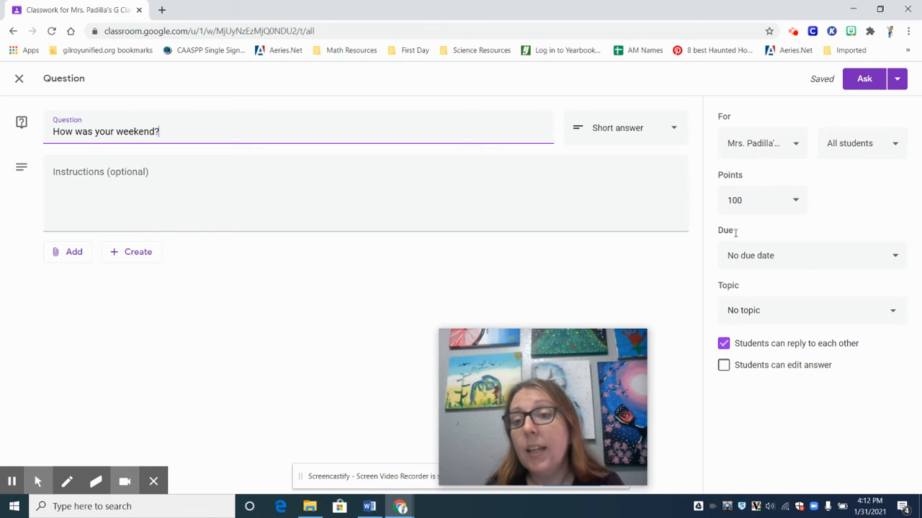
# - Set the question's points to 2 and its due date to Feb 1, 2021
pyautogui.click(759, 201)
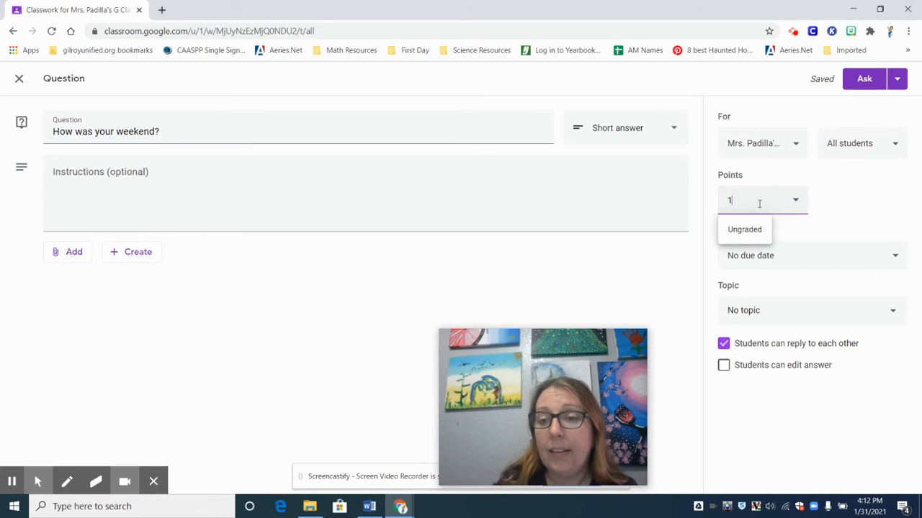
pyautogui.click(734, 261)
pyautogui.click(753, 300)
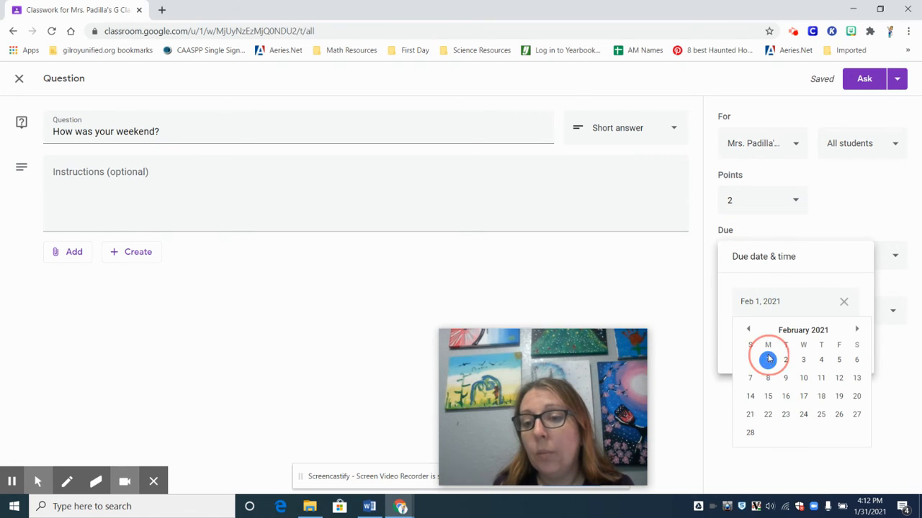
pyautogui.click(768, 359)
pyautogui.click(767, 343)
pyautogui.click(746, 410)
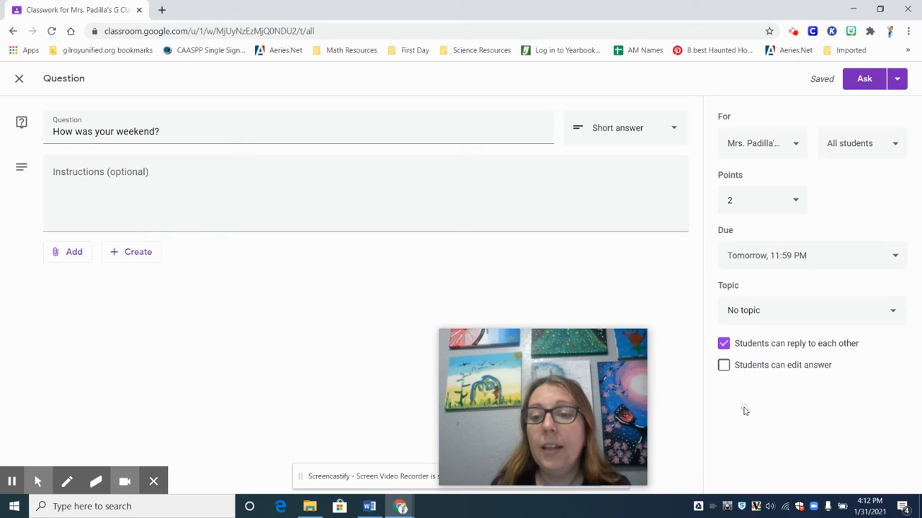
# - Put the question under the existing topic "Week 1" and ask it to the class
pyautogui.click(769, 312)
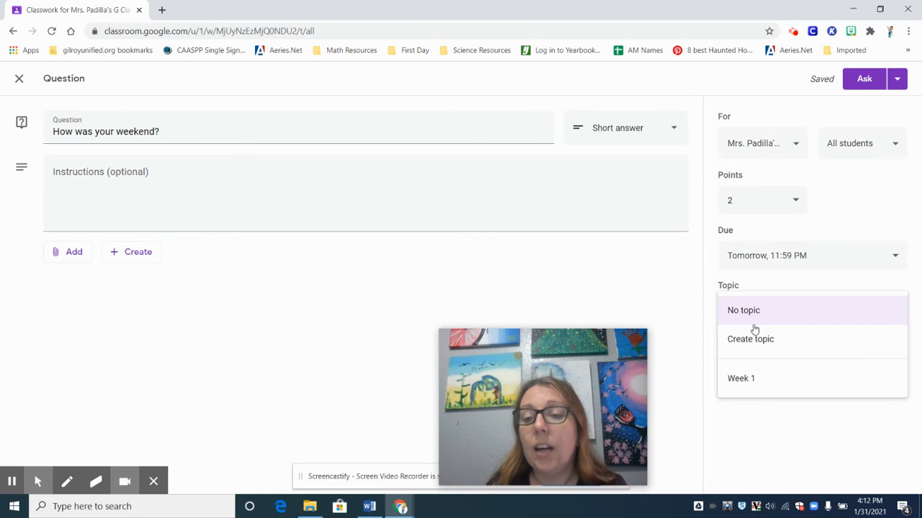
pyautogui.click(754, 378)
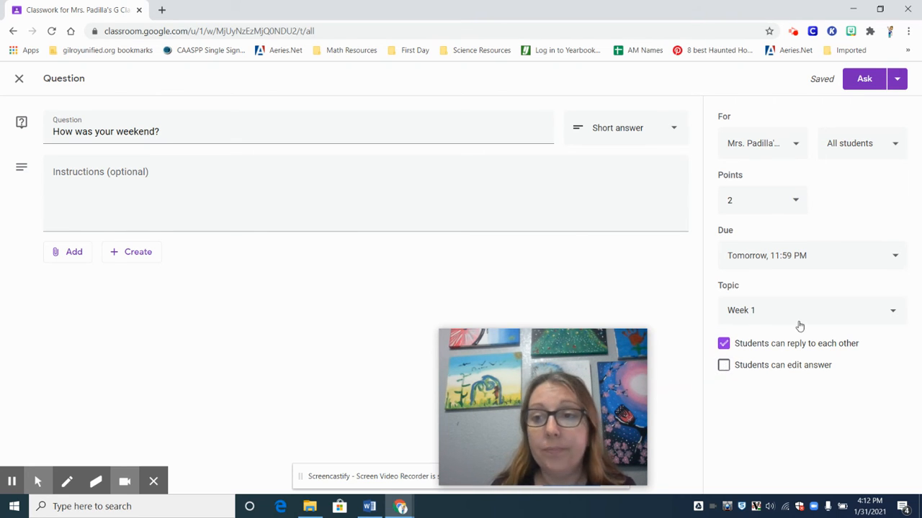
pyautogui.click(896, 80)
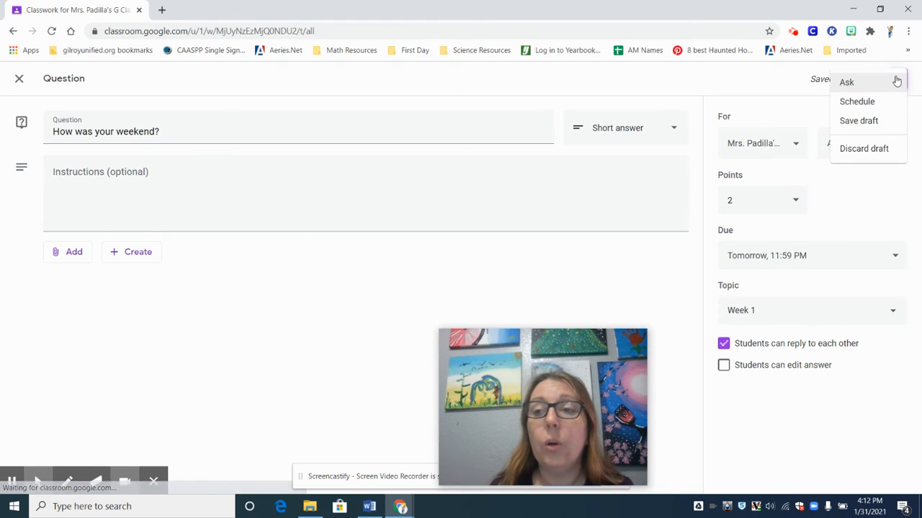
pyautogui.click(846, 83)
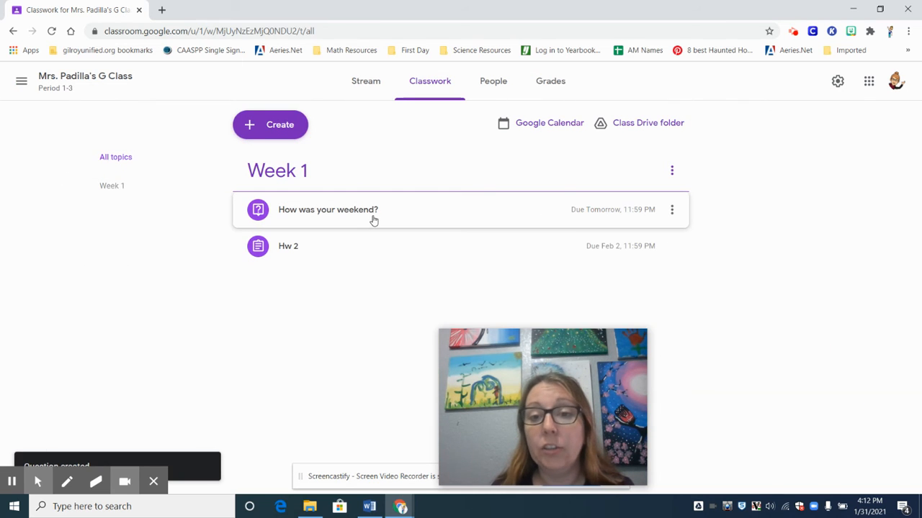
# - Create a material titled "Reading" and check its attachment options without attaching anything
pyautogui.click(265, 128)
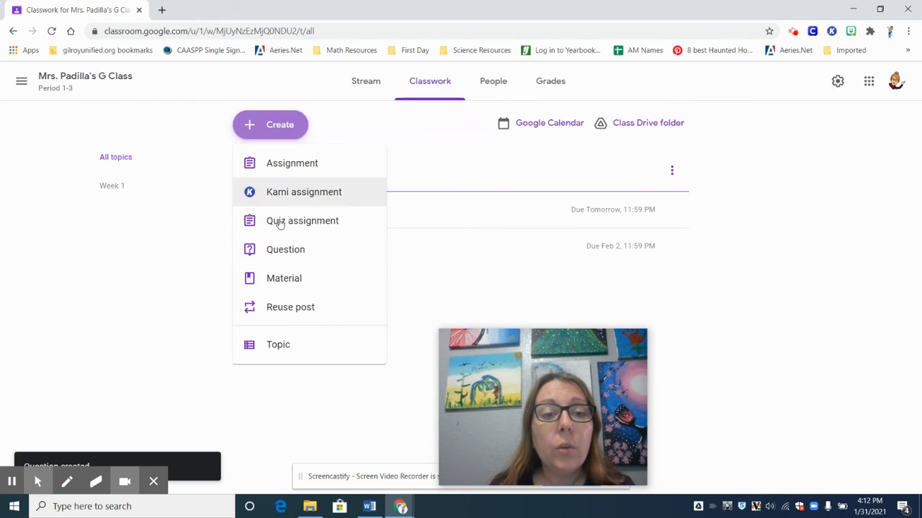
pyautogui.click(285, 276)
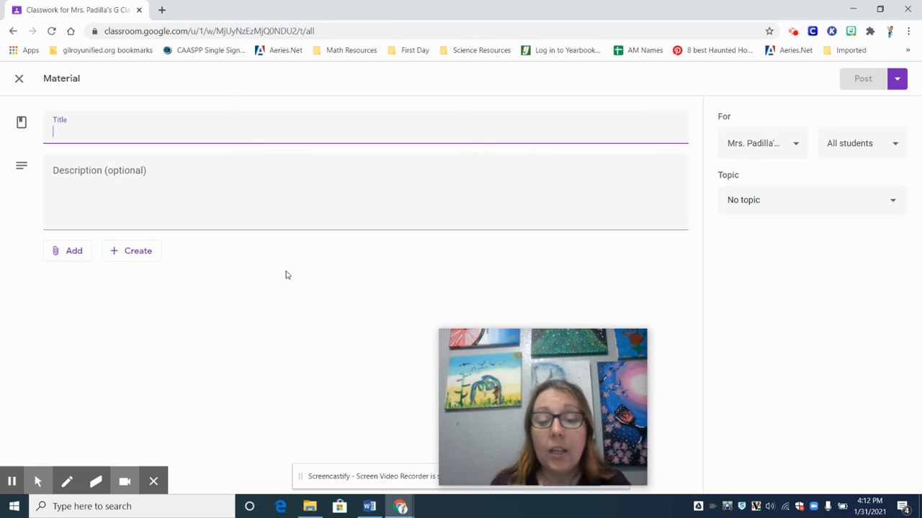
pyautogui.write('Reading')
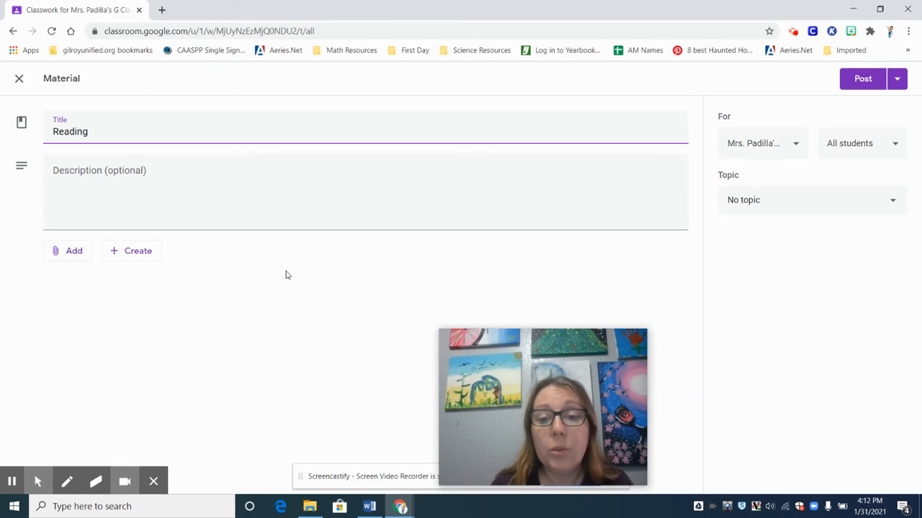
pyautogui.click(73, 257)
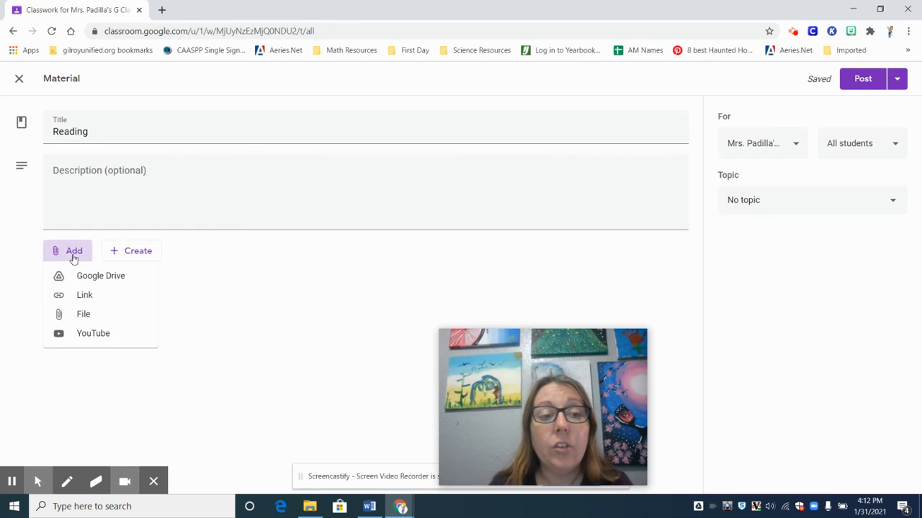
pyautogui.click(73, 258)
# - Put the material under the topic "Week 1" and post it to the class
pyautogui.click(808, 193)
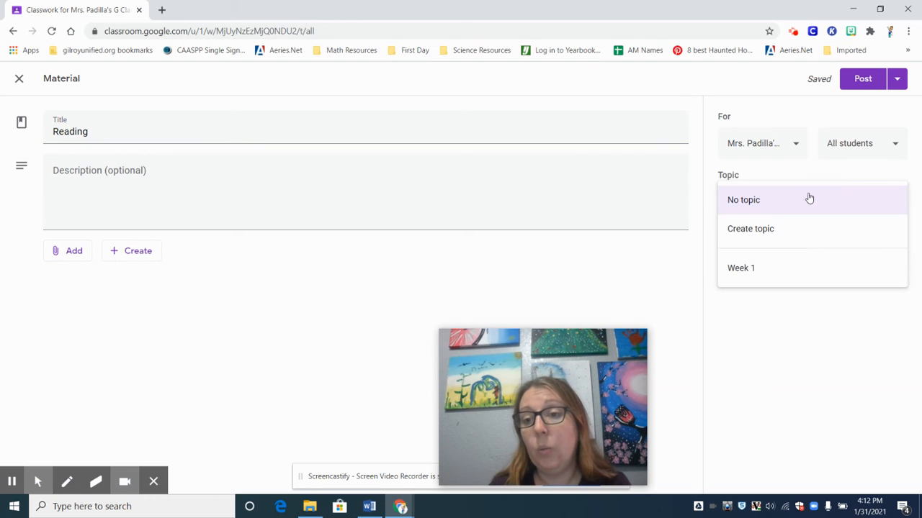
pyautogui.click(775, 268)
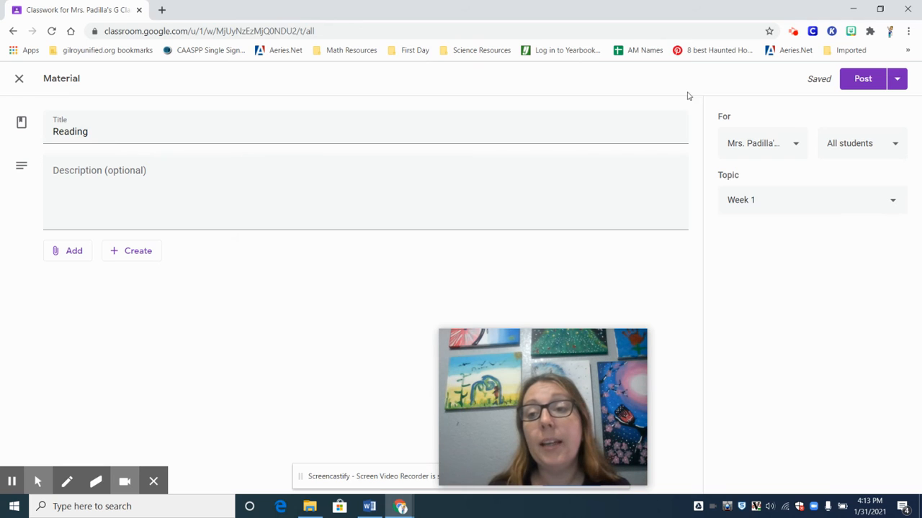
pyautogui.click(869, 81)
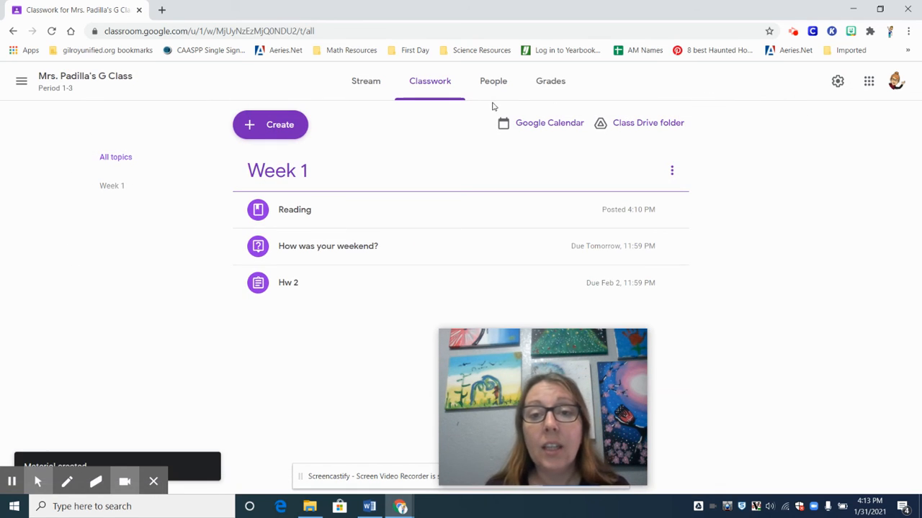
# - Look over the class's people list and gradebook, dismissing the grading setup tip
pyautogui.click(494, 90)
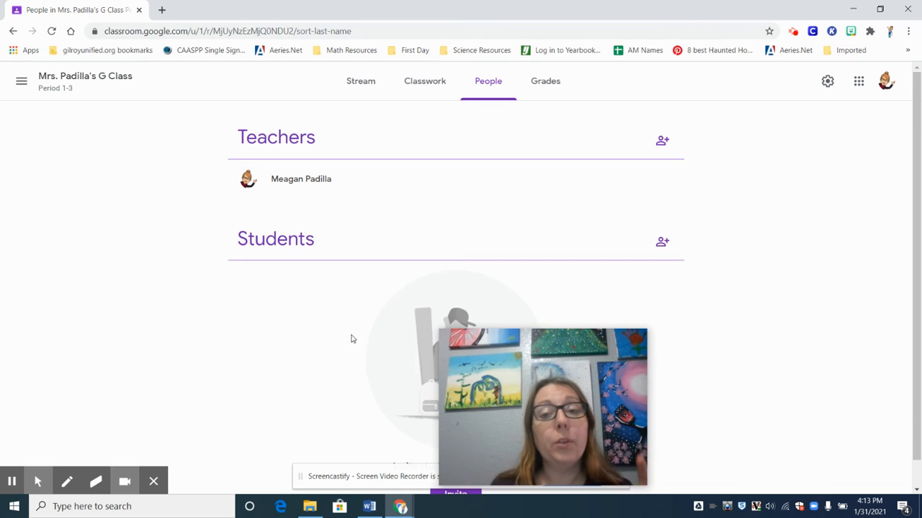
pyautogui.click(546, 87)
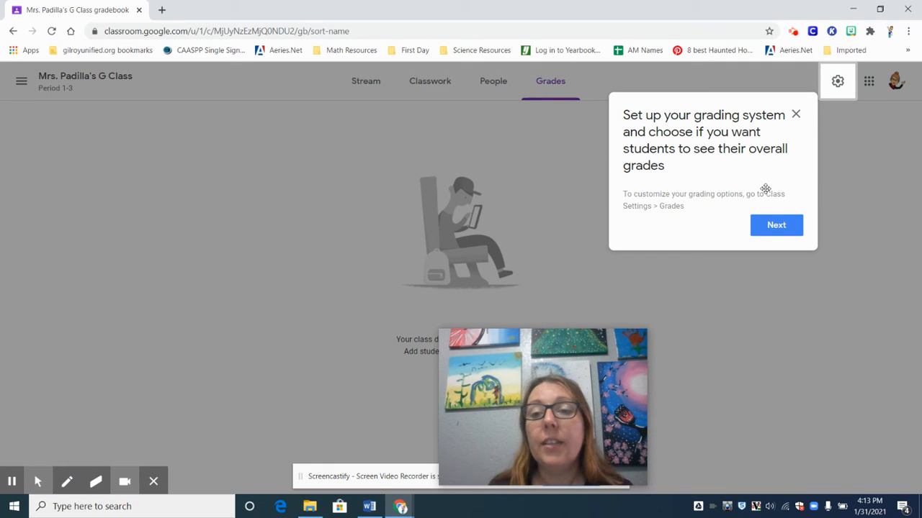
pyautogui.click(796, 113)
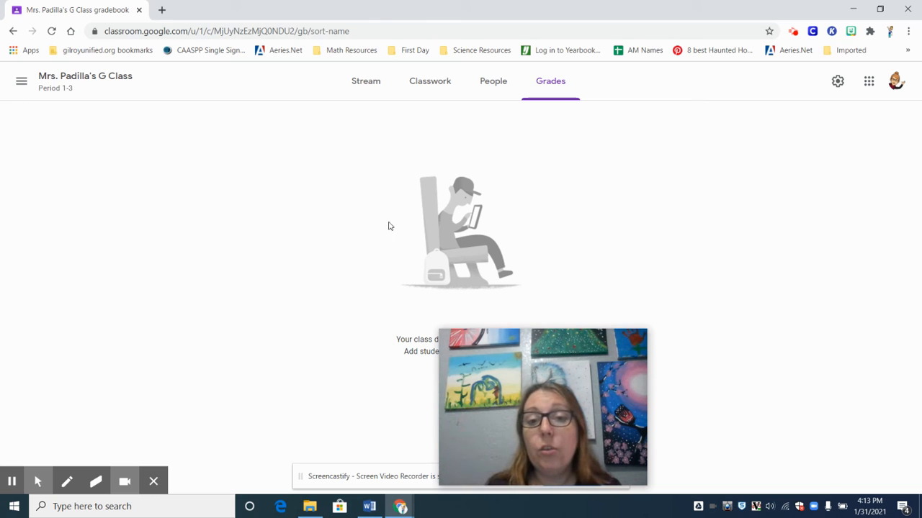
pyautogui.click(268, 240)
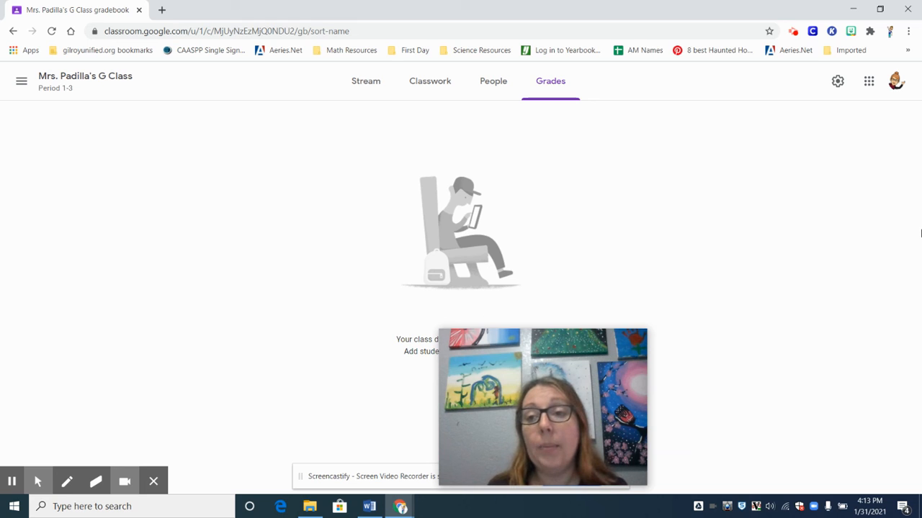
pyautogui.click(21, 82)
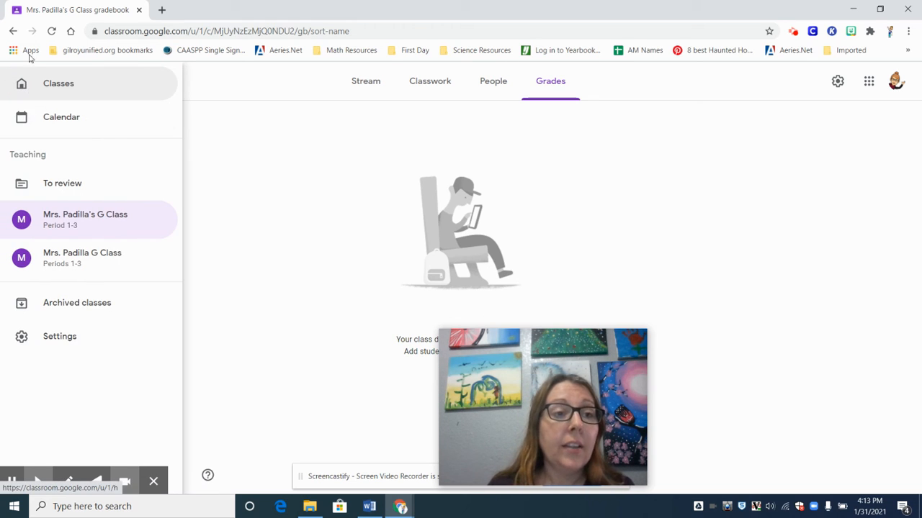
pyautogui.click(367, 85)
# - From the stream's full list of upcoming work, mark Hw 2 as reviewed and check the reviewed work
pyautogui.click(366, 87)
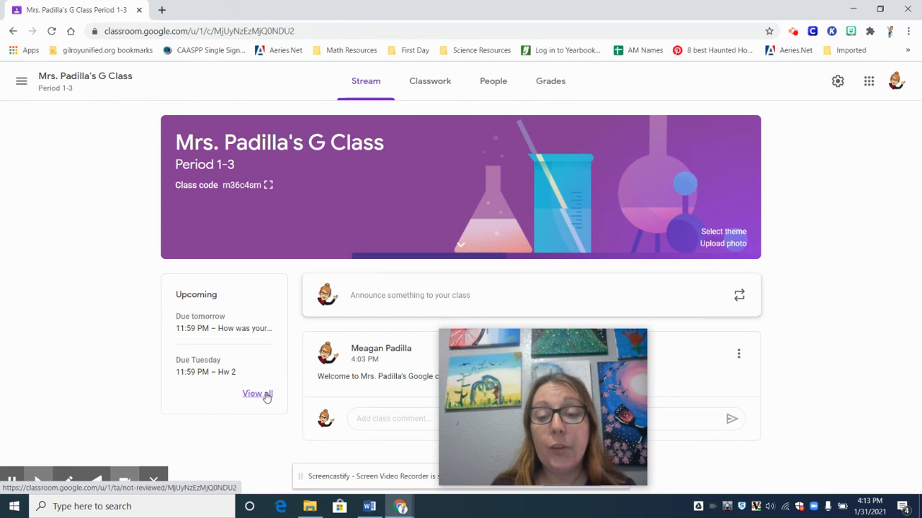
pyautogui.click(258, 394)
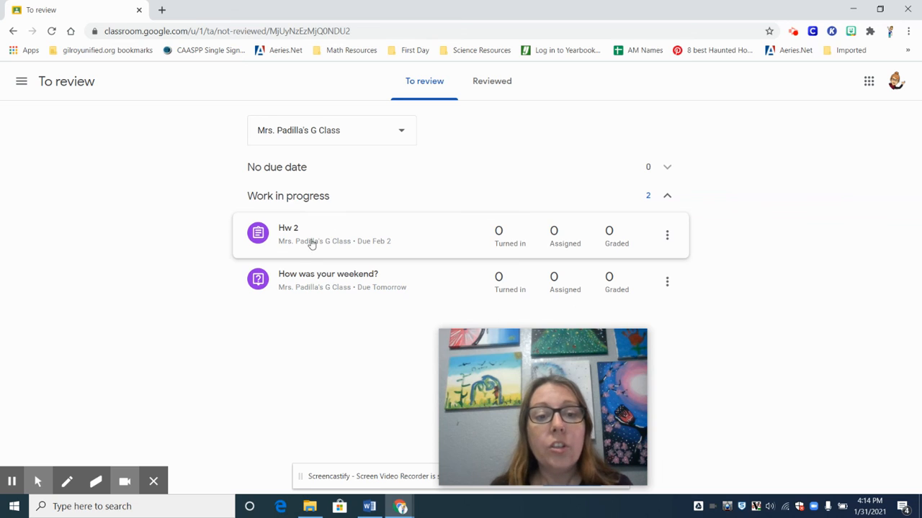
pyautogui.click(667, 237)
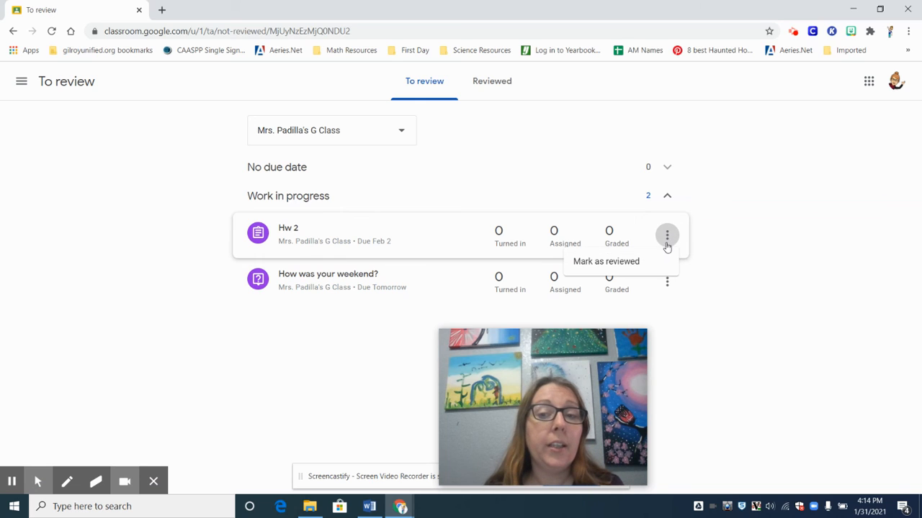
pyautogui.click(644, 262)
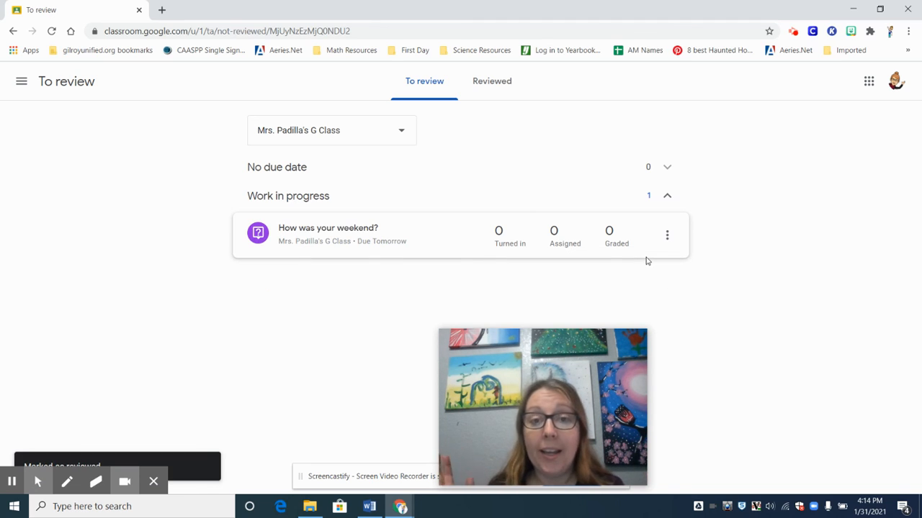
pyautogui.click(506, 98)
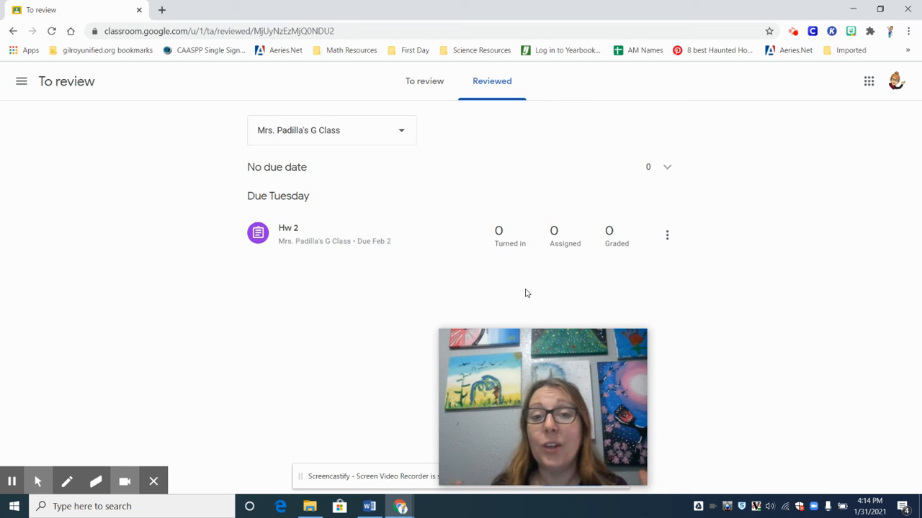
pyautogui.moveTo(561, 363)
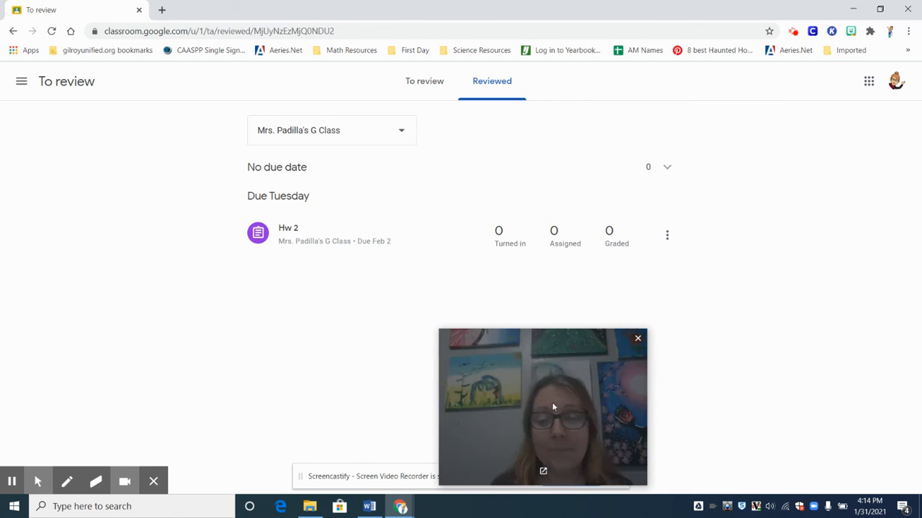